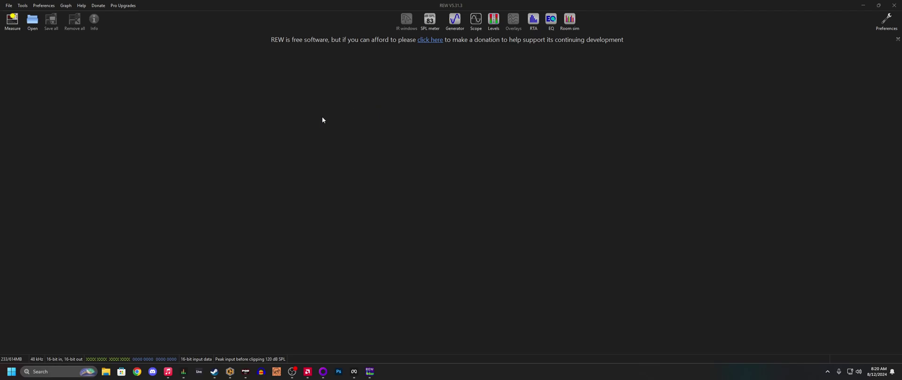
# Step: Open the Make a measurement dialog and move it into a clearer position
pyautogui.click(12, 21)
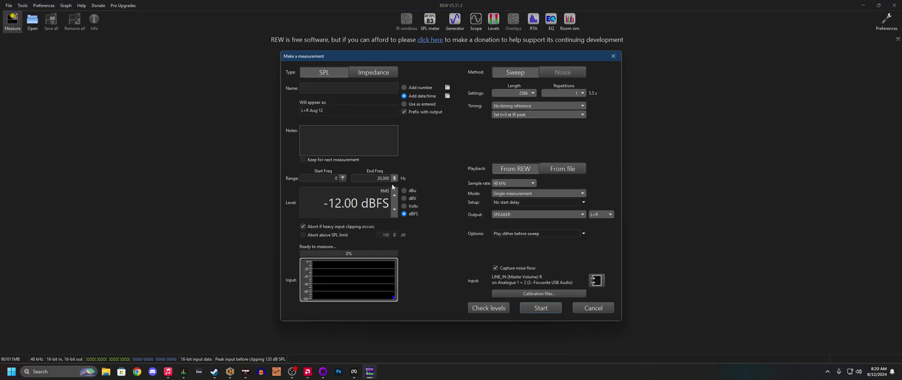
pyautogui.moveTo(434, 56); pyautogui.dragTo(408, 61)
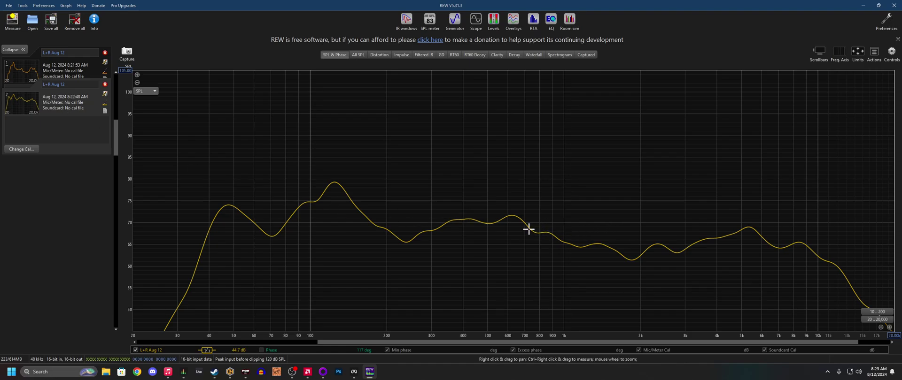
# Step: Compare measurements 1 and 2's SPL curves, then display the RT60 Decay view
pyautogui.click(62, 68)
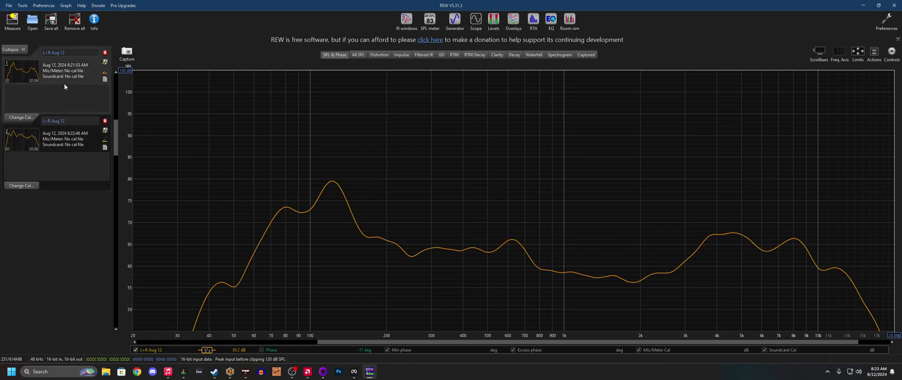
pyautogui.scroll(-3, 61, 143)
pyautogui.scroll(-4, 71, 141)
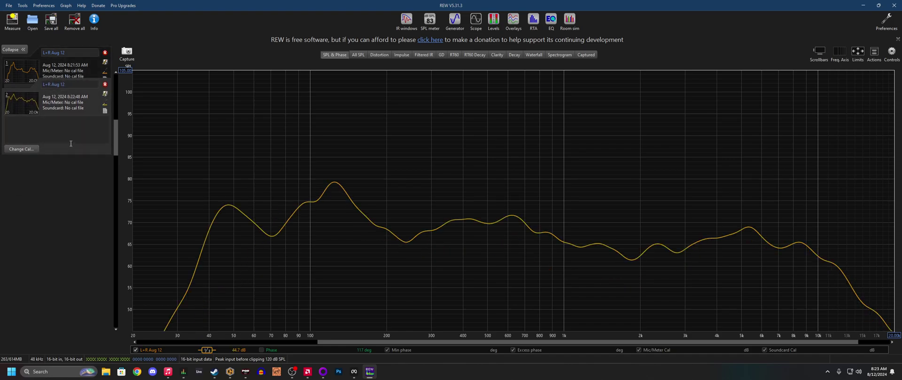
pyautogui.click(90, 69)
pyautogui.click(78, 128)
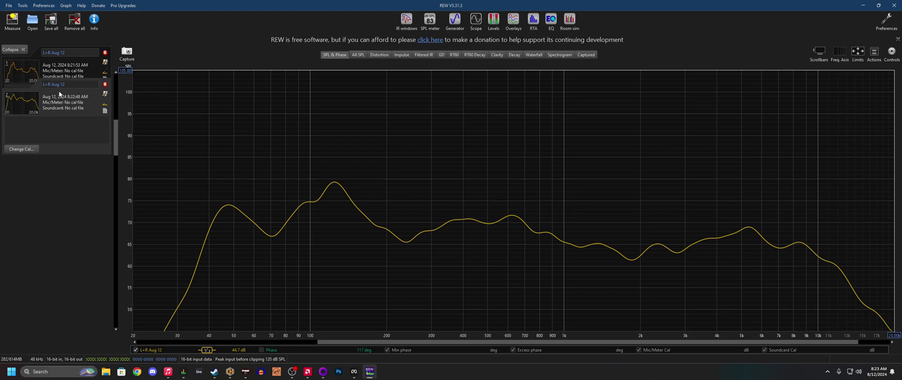
pyautogui.click(67, 72)
pyautogui.click(66, 141)
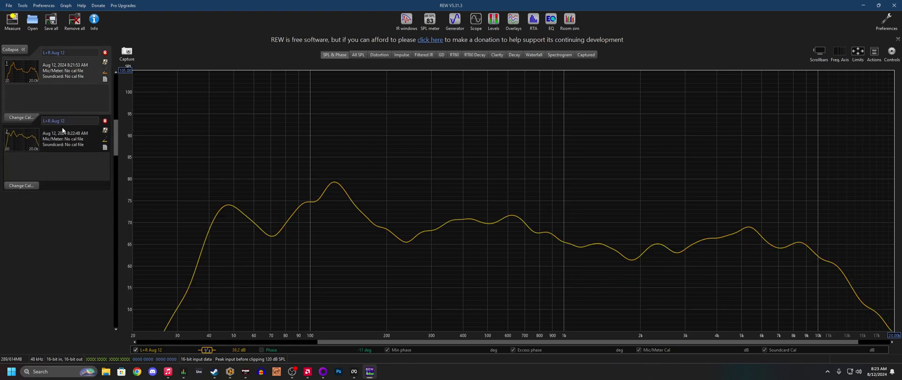
pyautogui.click(475, 55)
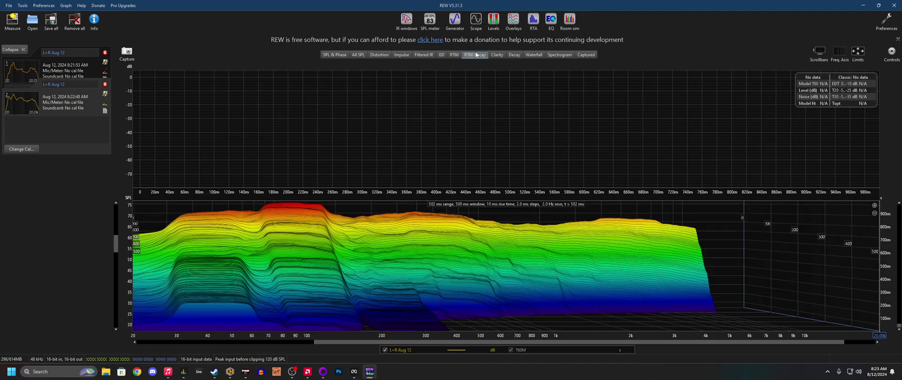
# Step: Flip the decay waterfall between measurements 1 and 2, then return to SPL & Phase
pyautogui.click(66, 69)
pyautogui.click(61, 135)
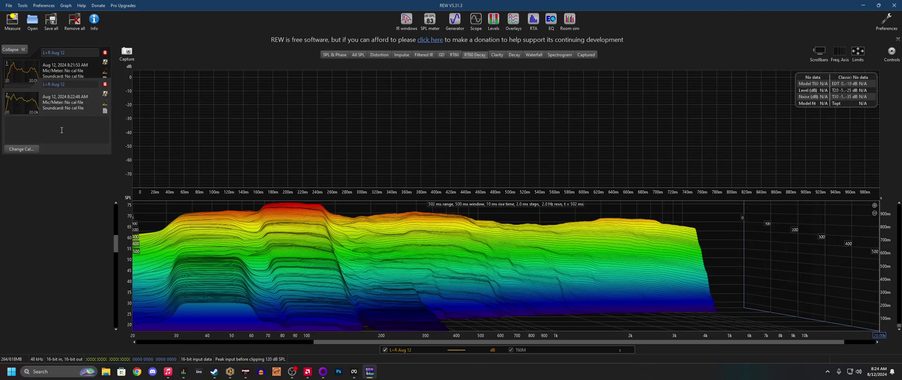
pyautogui.click(64, 67)
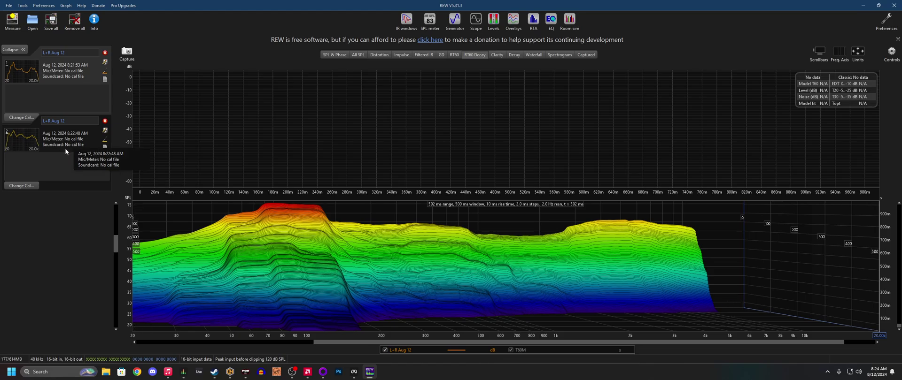
pyautogui.click(77, 138)
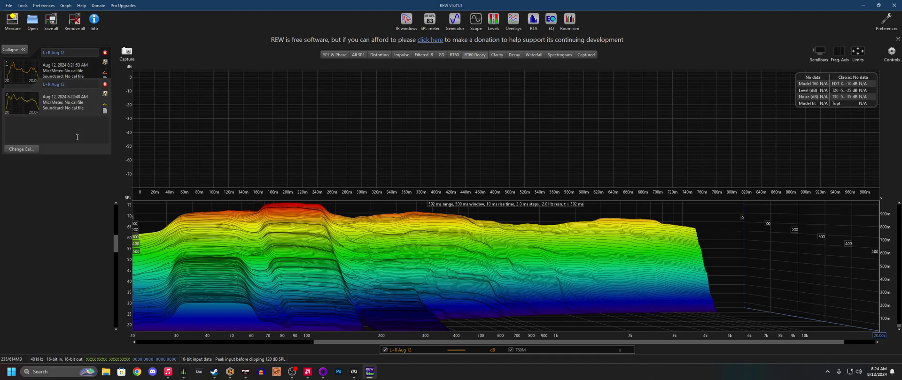
pyautogui.click(78, 72)
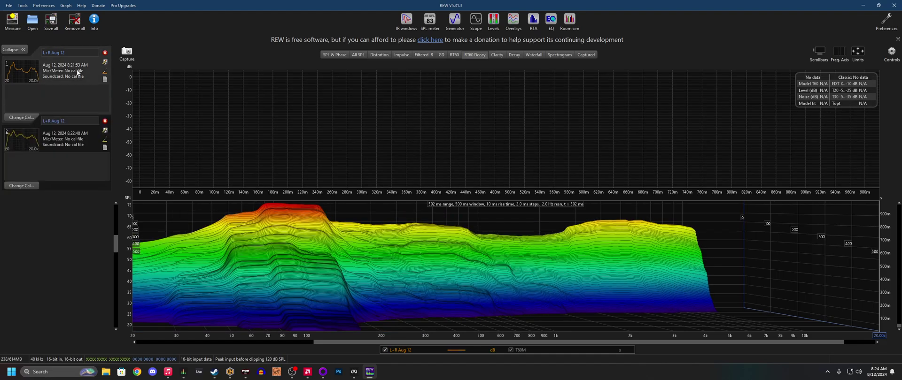
pyautogui.click(75, 144)
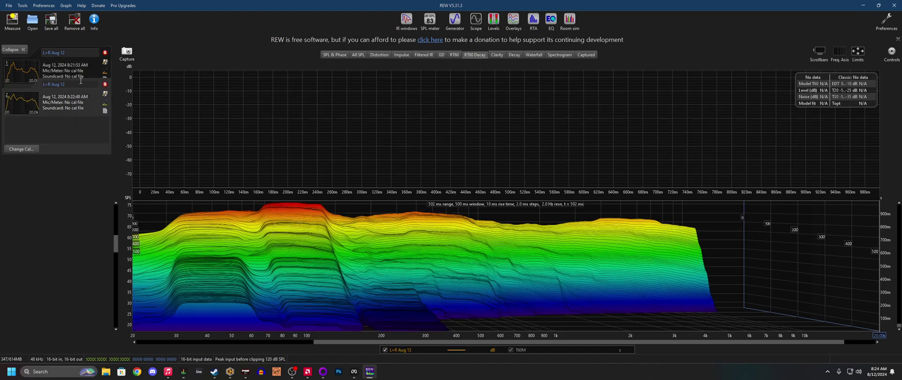
pyautogui.click(81, 75)
pyautogui.click(71, 138)
pyautogui.click(79, 75)
pyautogui.click(72, 137)
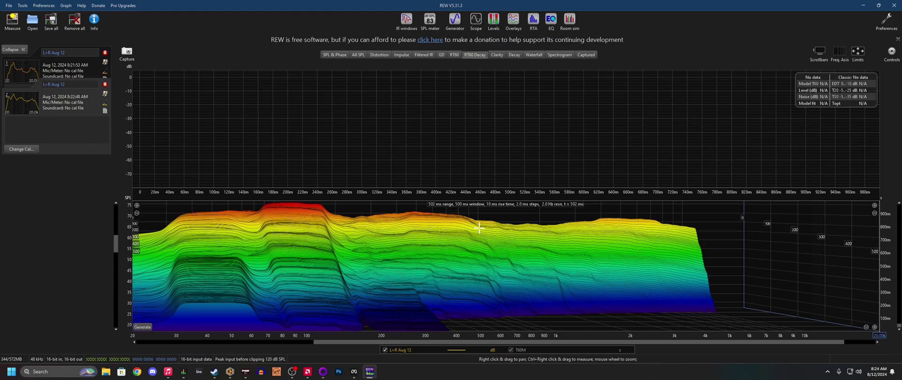
pyautogui.click(64, 63)
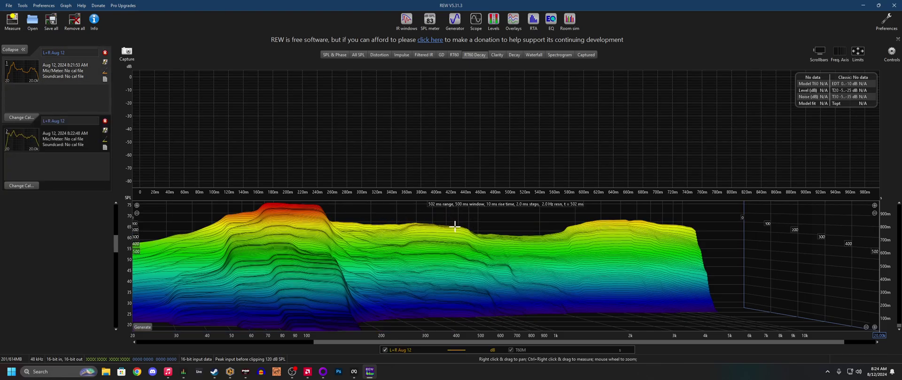
pyautogui.press('Down')
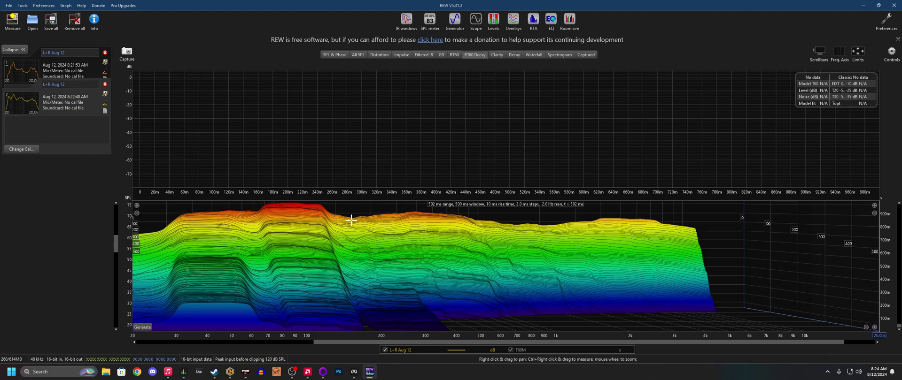
pyautogui.press('Up')
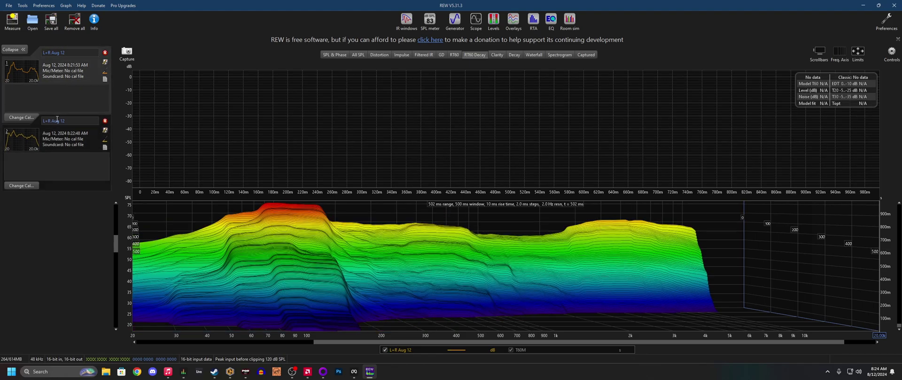
pyautogui.click(334, 54)
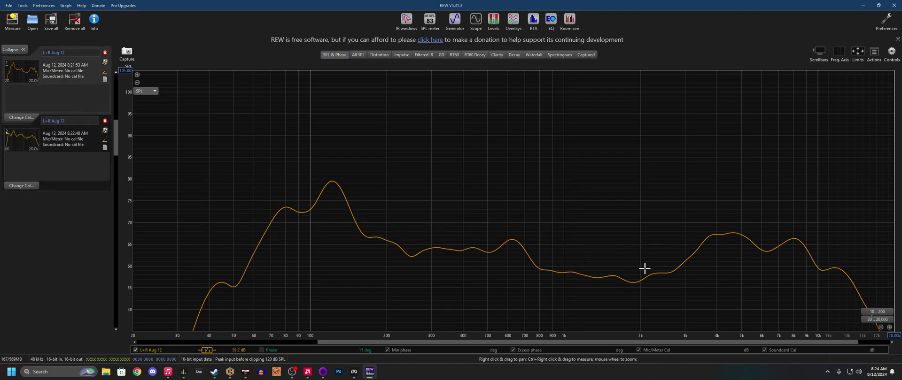
# Step: Select measurement 2 in the list to plot its SPL curve
pyautogui.click(59, 146)
pyautogui.click(84, 139)
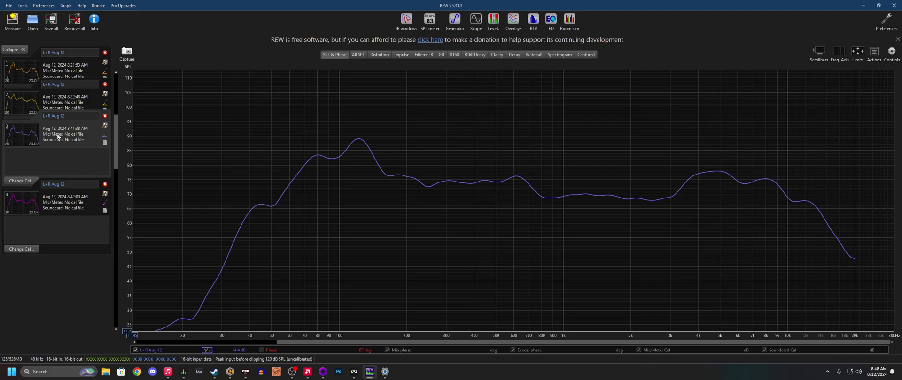
# Step: Alternate the SPL graph between measurements 4 and 3
pyautogui.click(66, 204)
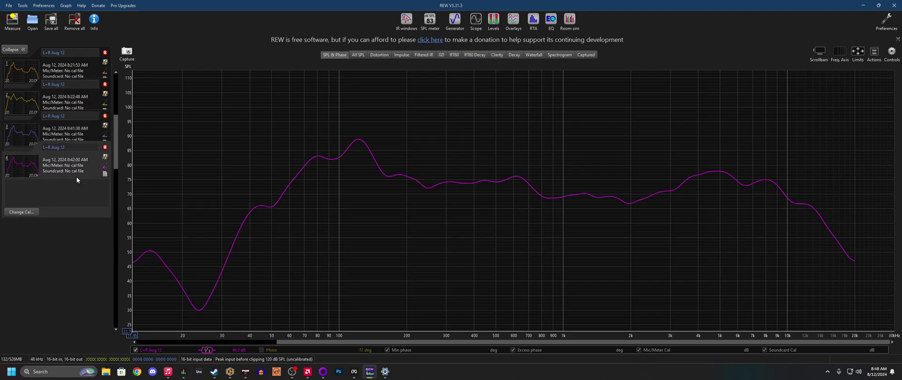
pyautogui.click(76, 135)
pyautogui.click(66, 202)
pyautogui.click(74, 137)
pyautogui.click(67, 204)
pyautogui.click(72, 139)
pyautogui.click(65, 202)
pyautogui.click(77, 136)
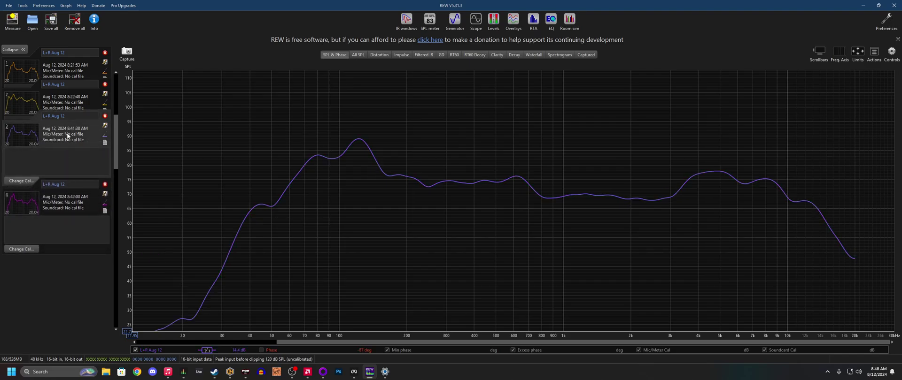
# Step: Alternate the SPL graph between measurements 1 and 3
pyautogui.click(70, 72)
pyautogui.click(65, 170)
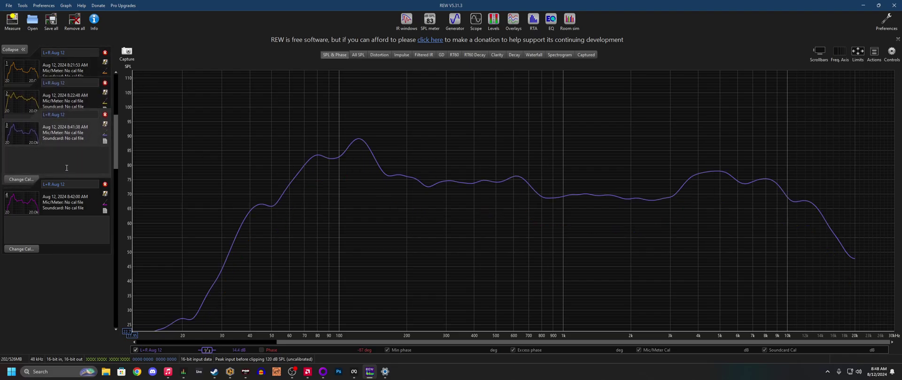
pyautogui.click(69, 73)
pyautogui.click(70, 159)
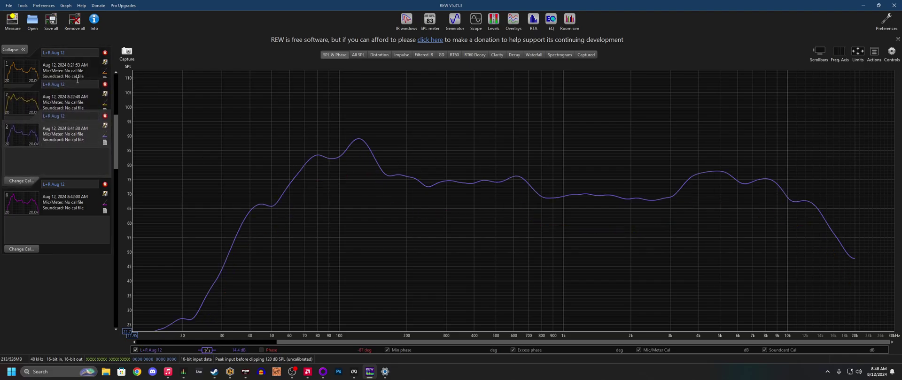
pyautogui.click(78, 79)
pyautogui.click(64, 173)
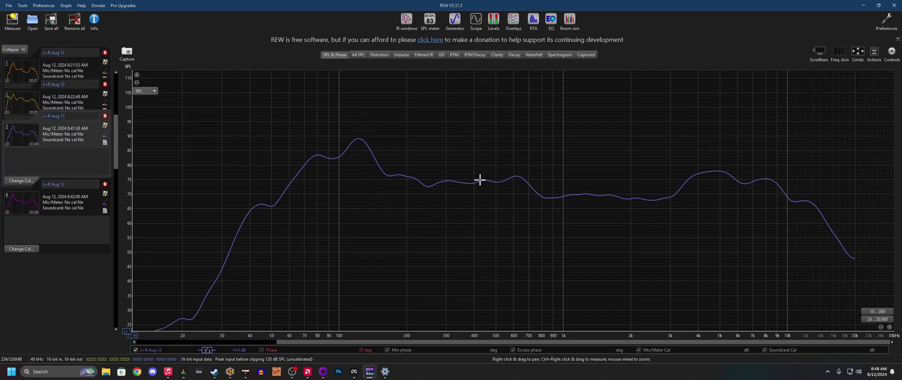
pyautogui.click(77, 75)
pyautogui.click(66, 167)
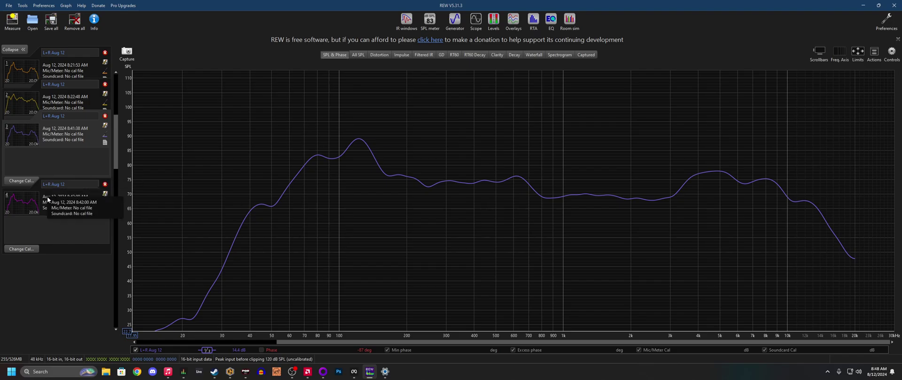
# Step: Step between measurements 1 and 2 with arrow keys, ending on measurement 3's curve
pyautogui.click(84, 61)
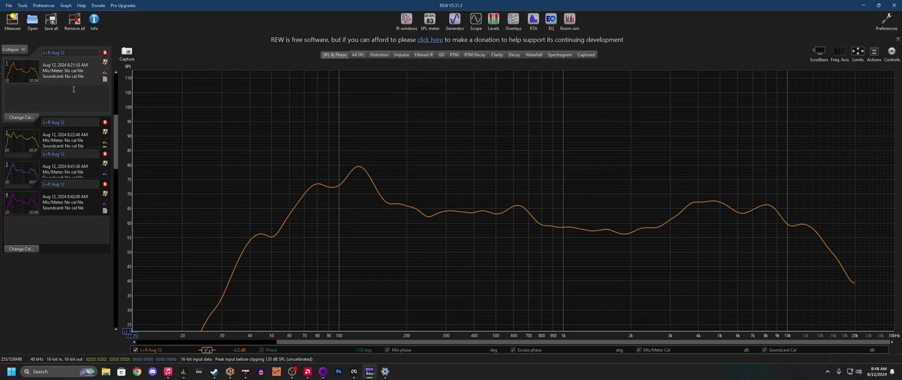
pyautogui.press('Down')
pyautogui.press('Up')
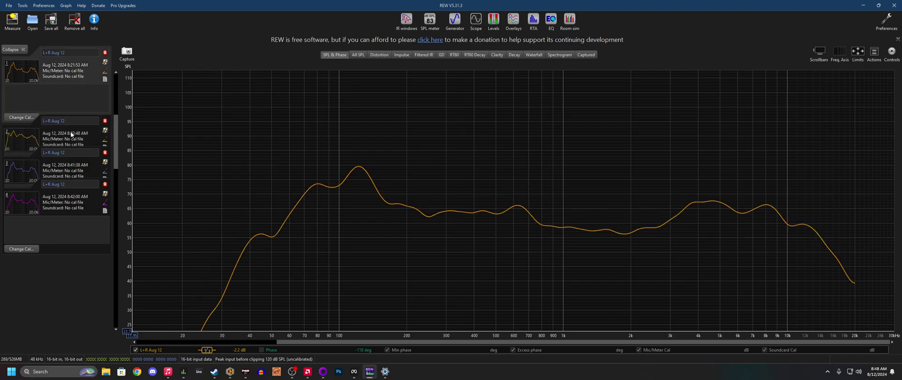
pyautogui.press('Down')
pyautogui.press('Up')
pyautogui.press('Down')
pyautogui.press('Up')
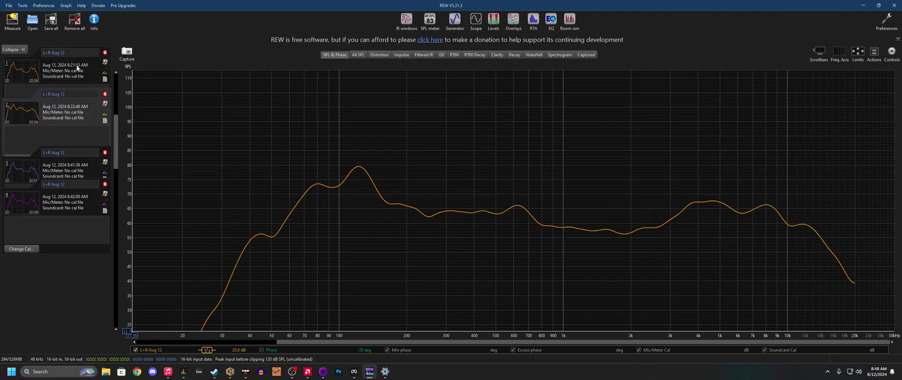
pyautogui.press('Down')
pyautogui.press('Up')
pyautogui.press('Down')
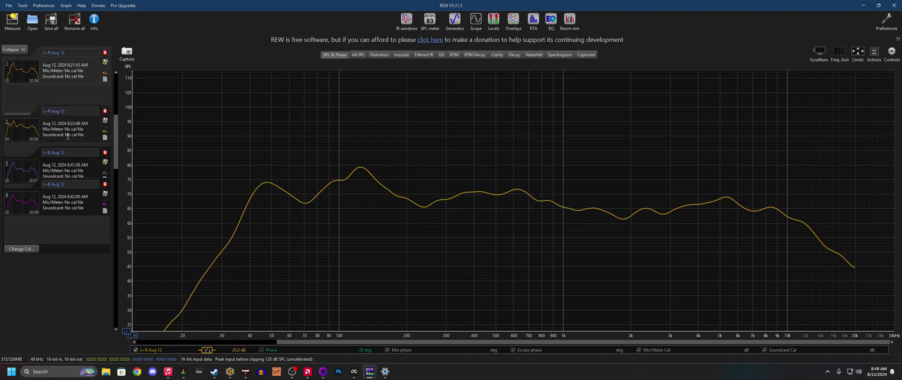
pyautogui.press('Up')
pyautogui.press('Down')
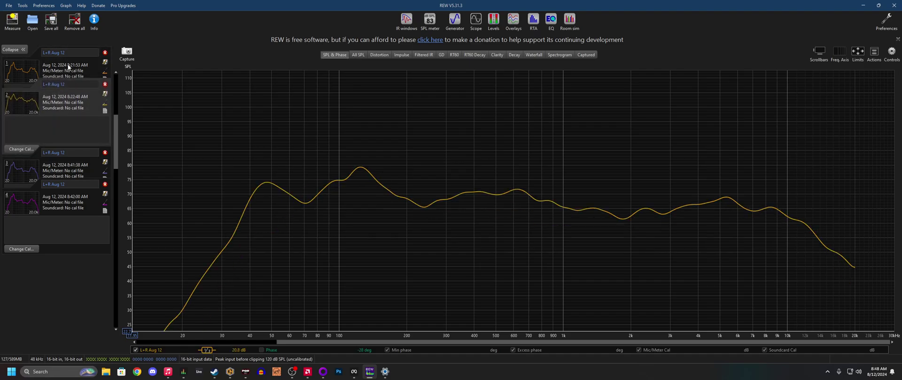
pyautogui.press('Up')
pyautogui.press('Down')
pyautogui.press('Down')
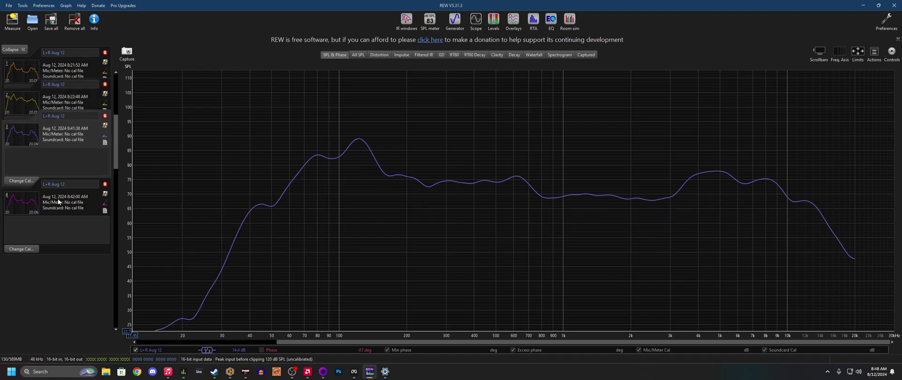
# Step: Select measurement 4 with the arrow keys and switch to the RT60 Decay view
pyautogui.press('Down')
pyautogui.press('Up')
pyautogui.press('Down')
pyautogui.press('Up')
pyautogui.press('Down')
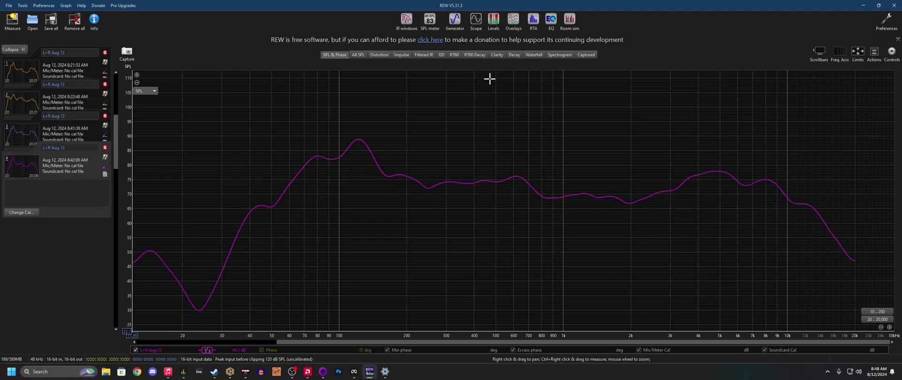
pyautogui.click(475, 55)
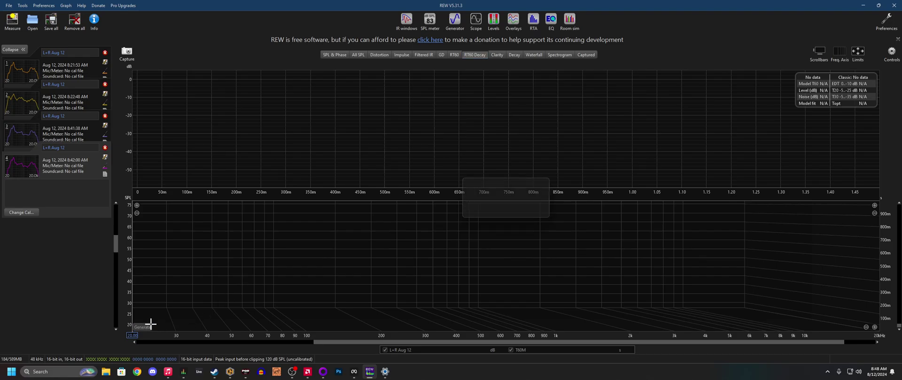
# Step: Generate measurement 3's decay and waterfall, then compare them with measurement 4's
pyautogui.click(74, 137)
pyautogui.click(142, 327)
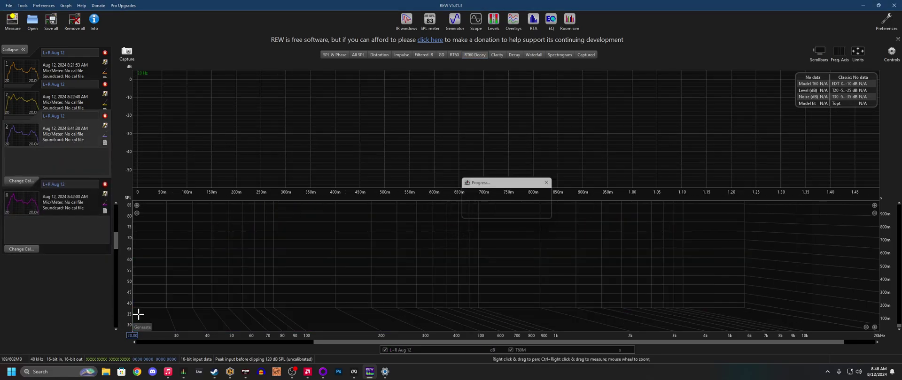
pyautogui.click(70, 203)
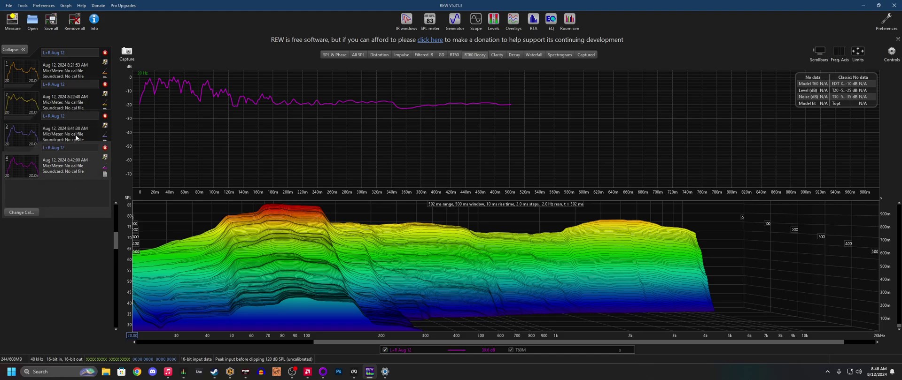
pyautogui.click(75, 134)
pyautogui.click(67, 203)
pyautogui.click(70, 132)
# Step: Repeatedly flip the RT60 decay and waterfall plots between measurements 3 and 4
pyautogui.click(67, 203)
pyautogui.click(68, 131)
pyautogui.click(70, 194)
pyautogui.click(72, 137)
pyautogui.click(68, 205)
pyautogui.click(77, 138)
pyautogui.click(69, 205)
pyautogui.click(70, 138)
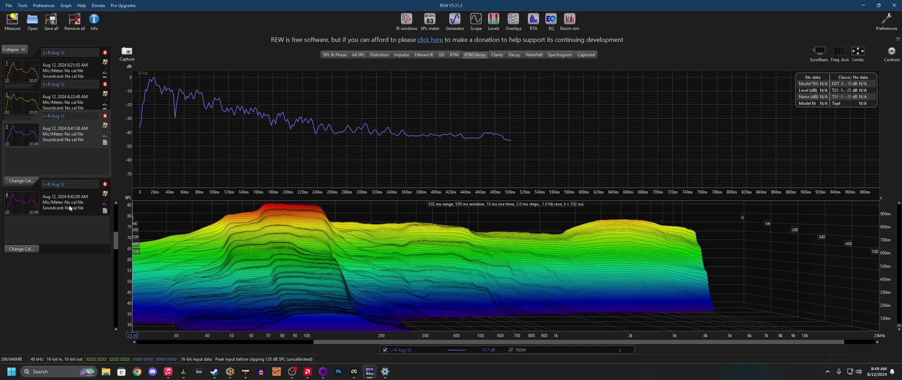
pyautogui.click(69, 205)
pyautogui.click(74, 133)
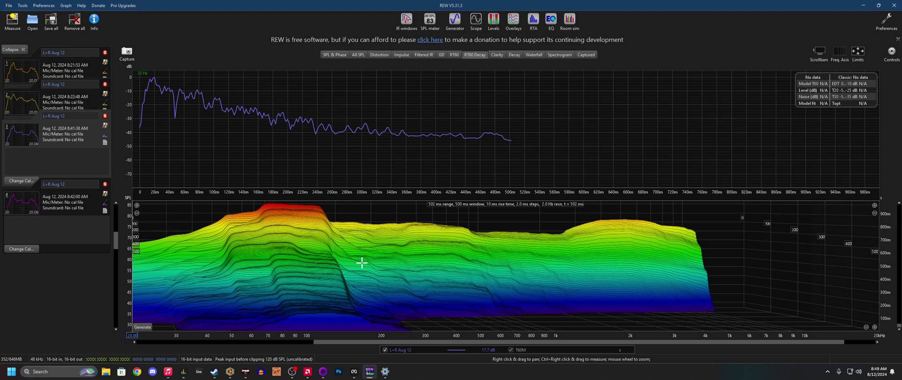
pyautogui.click(73, 199)
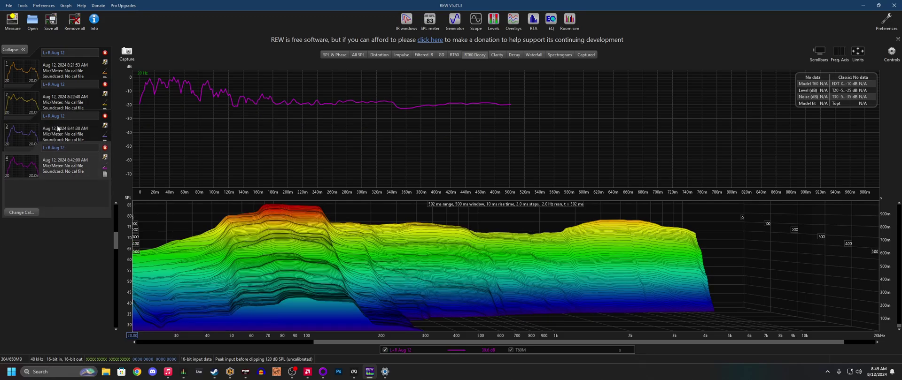
pyautogui.click(58, 125)
pyautogui.click(63, 199)
pyautogui.click(69, 133)
pyautogui.click(77, 204)
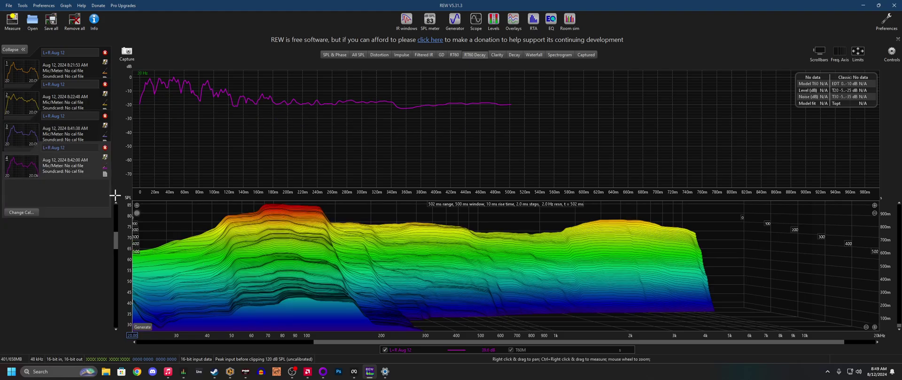
pyautogui.click(64, 135)
pyautogui.click(69, 183)
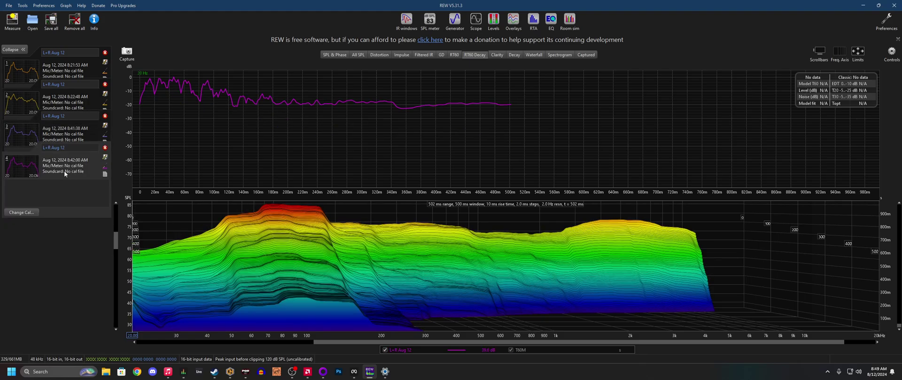
pyautogui.click(61, 139)
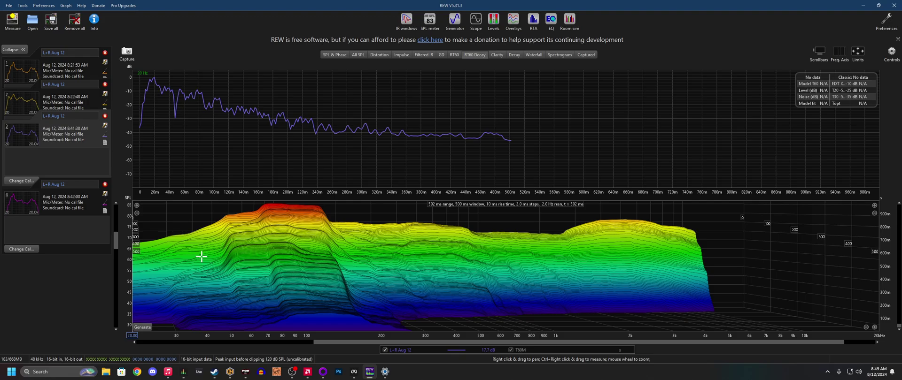
pyautogui.click(55, 203)
pyautogui.click(69, 136)
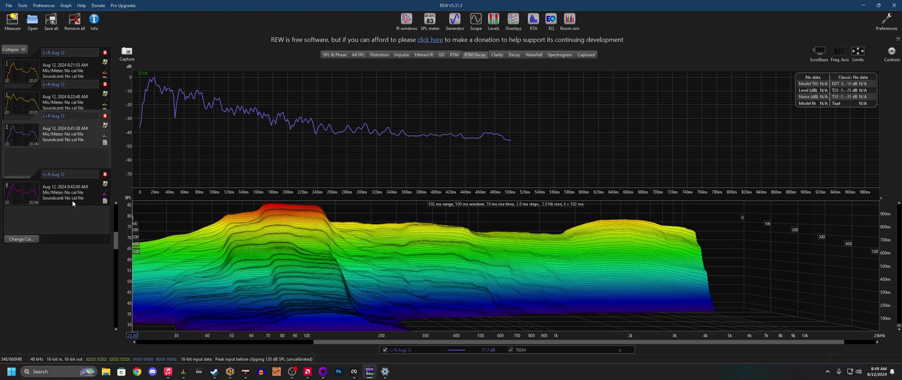
pyautogui.click(61, 184)
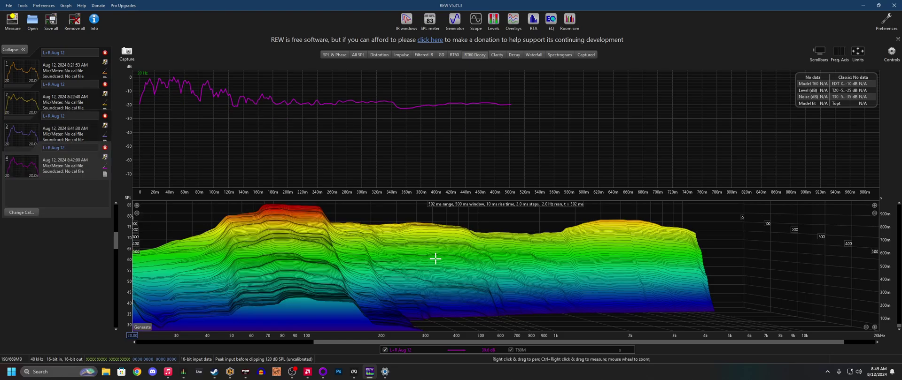
pyautogui.click(83, 132)
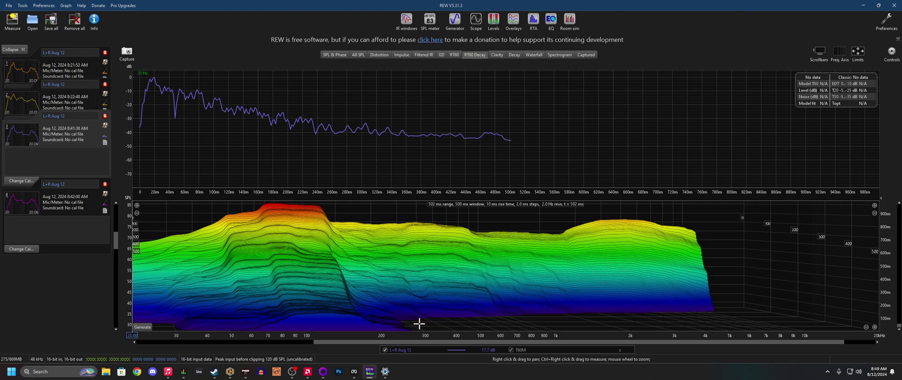
pyautogui.click(71, 202)
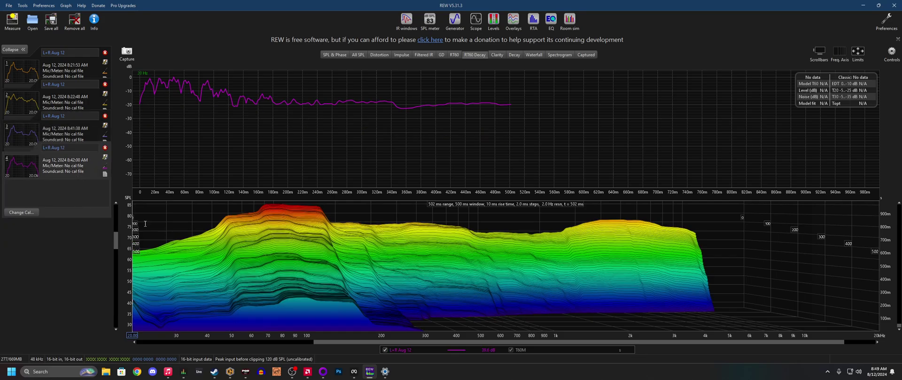
pyautogui.press('Up')
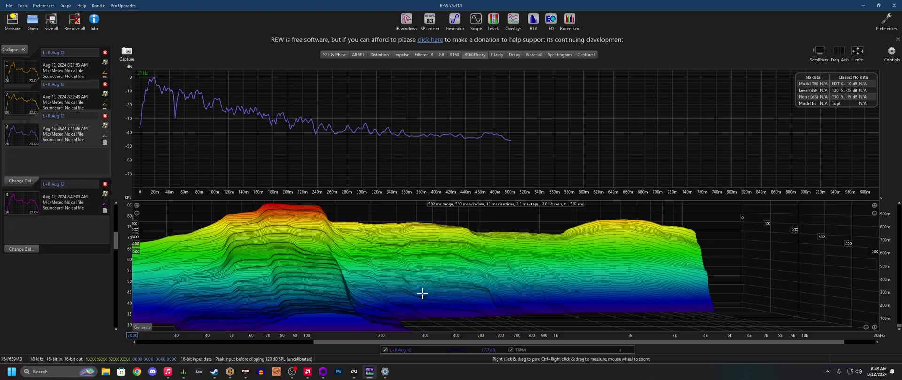
pyautogui.click(72, 202)
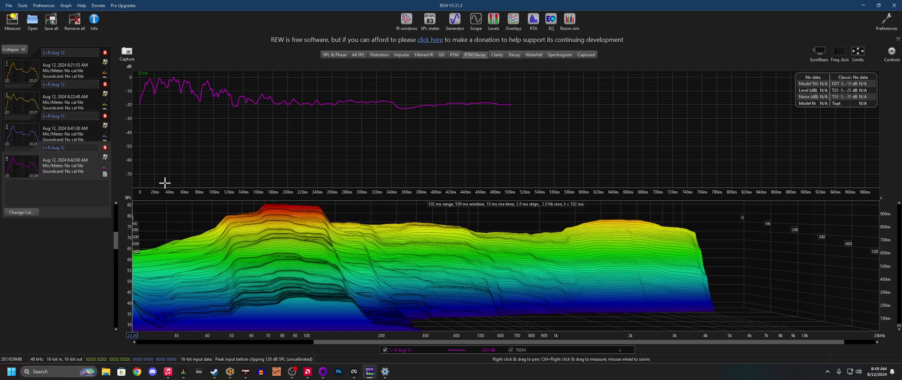
pyautogui.click(83, 135)
pyautogui.press('Down')
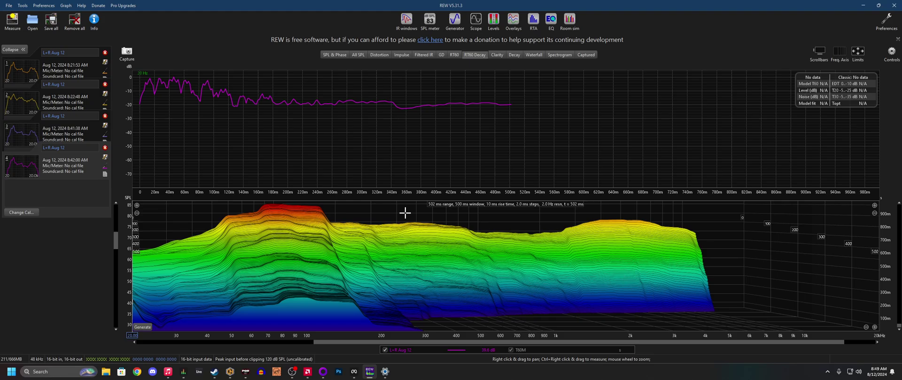
pyautogui.press('Up')
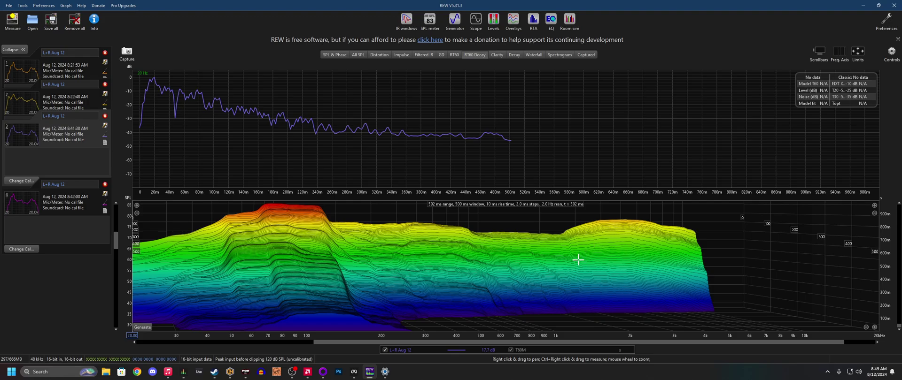
pyautogui.press('Down')
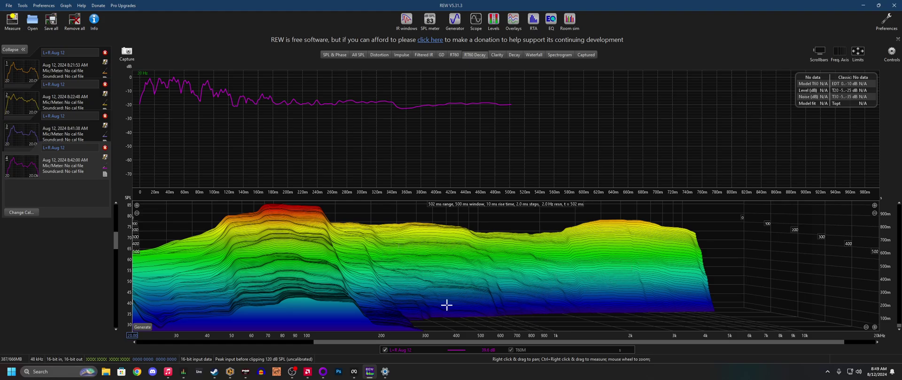
pyautogui.press('Up')
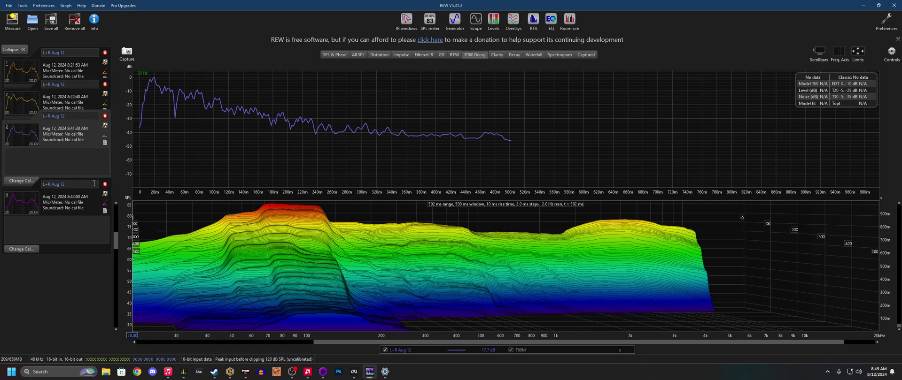
pyautogui.press('Down')
pyautogui.click(59, 135)
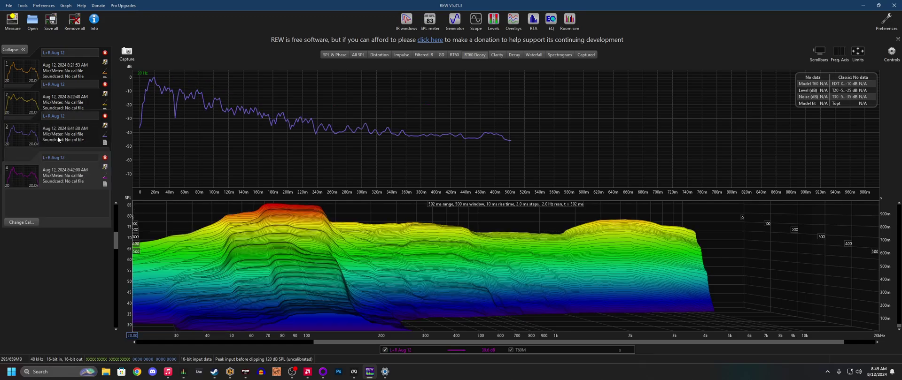
pyautogui.click(93, 169)
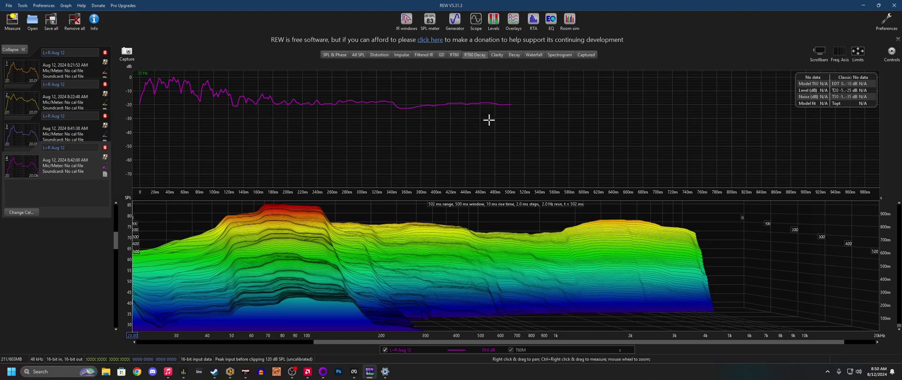
pyautogui.click(85, 140)
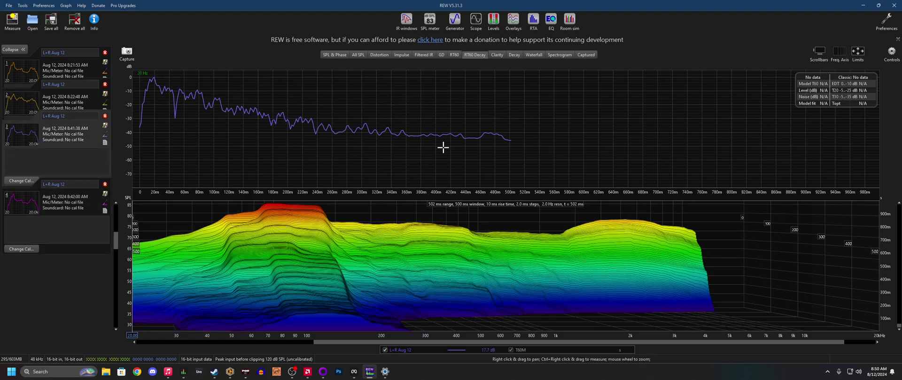
pyautogui.press('Down')
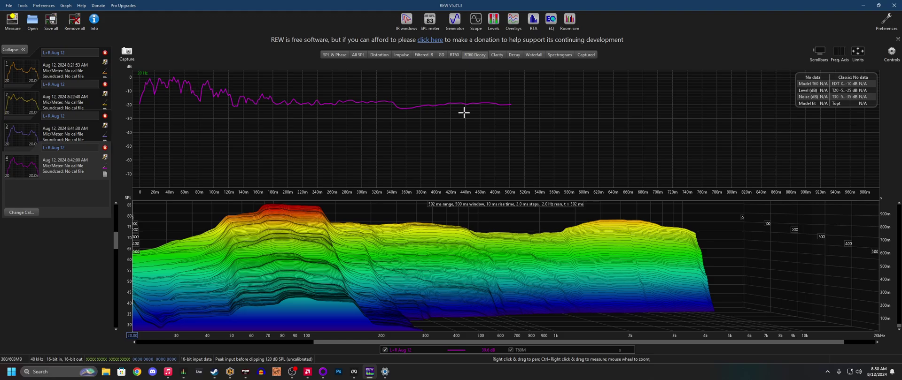
pyautogui.press('Up')
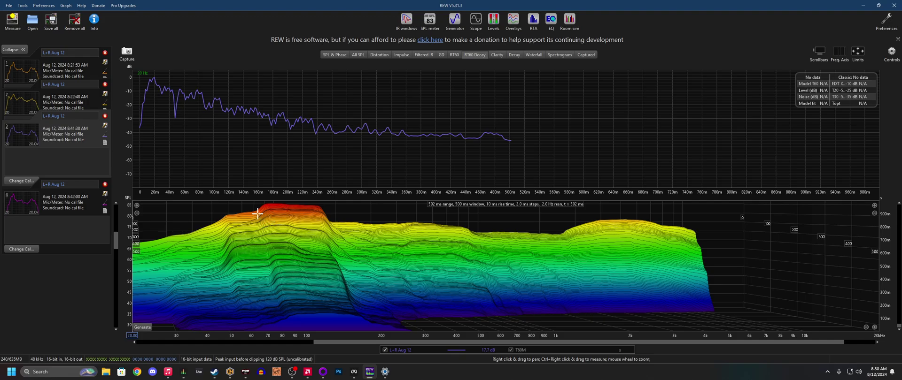
# Step: Compare measurements 3 and 4's decay plots again, finishing on measurement 4
pyautogui.click(67, 202)
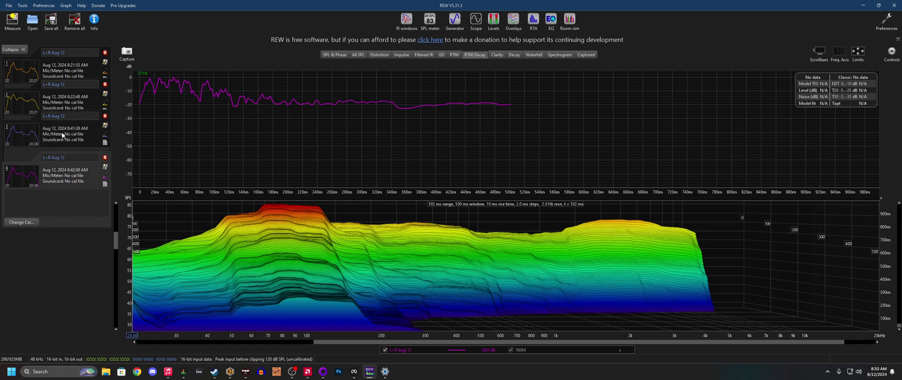
pyautogui.click(61, 132)
pyautogui.click(67, 200)
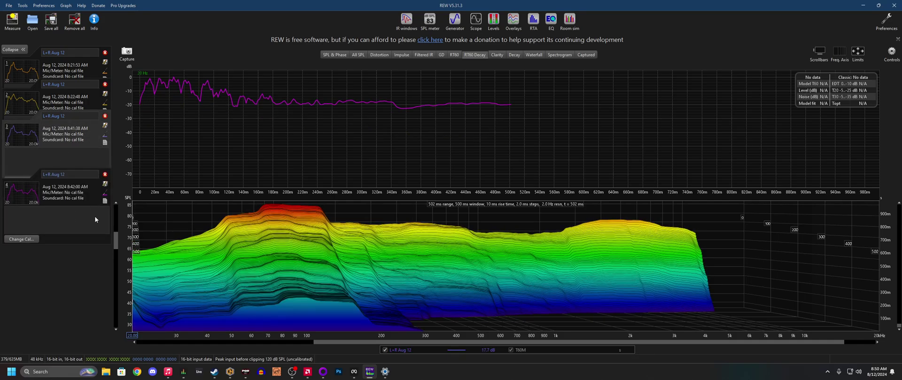
pyautogui.click(63, 134)
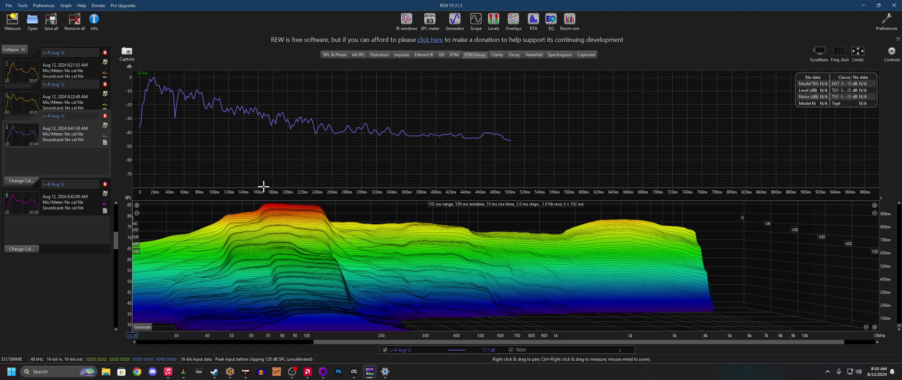
pyautogui.click(72, 201)
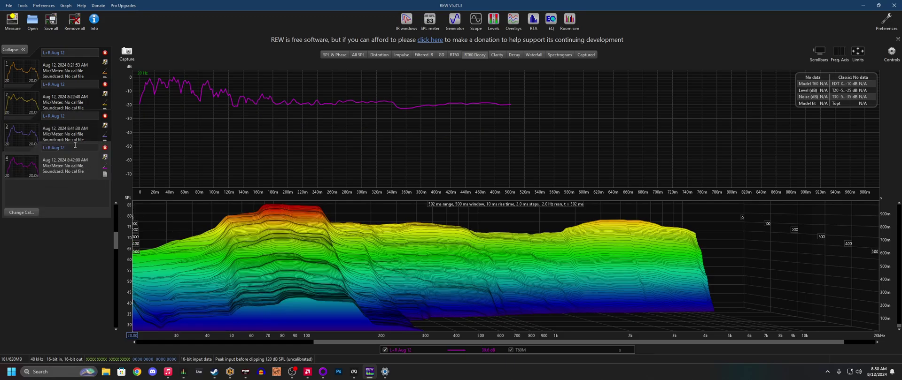